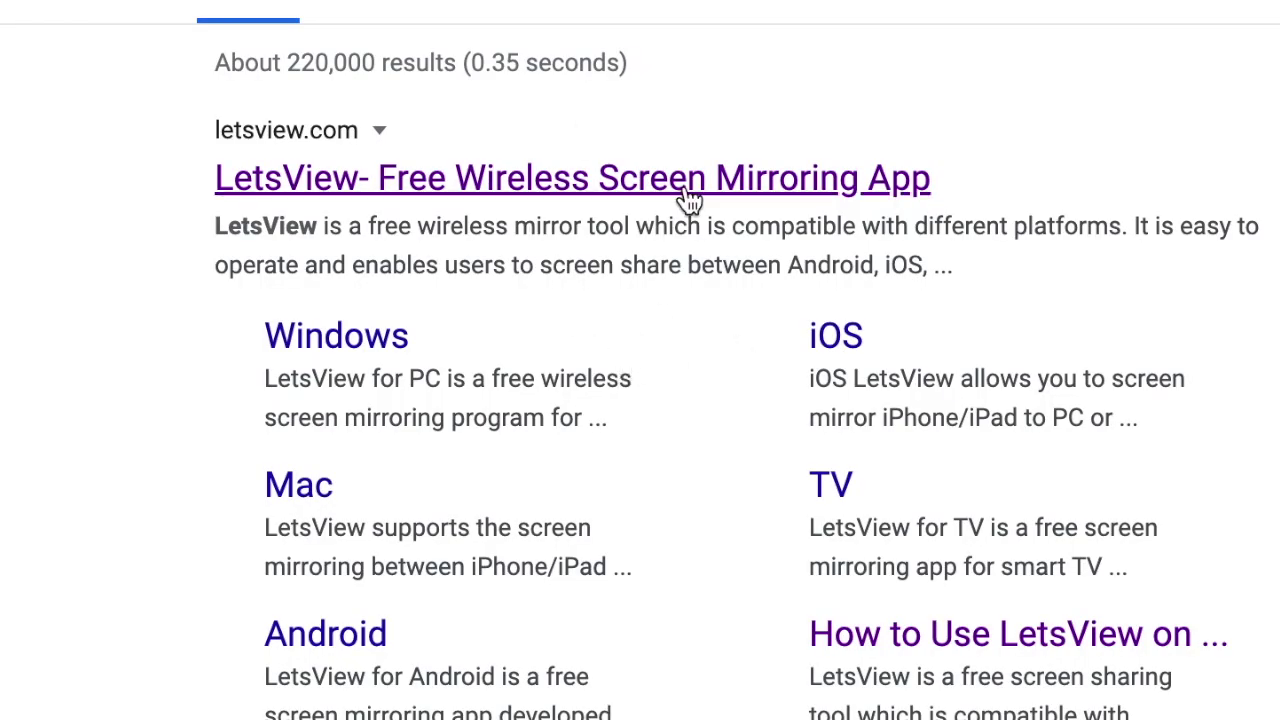
Step: Open the 'LetsView- Free Wireless Screen Mirroring App' search result
click(818, 193)
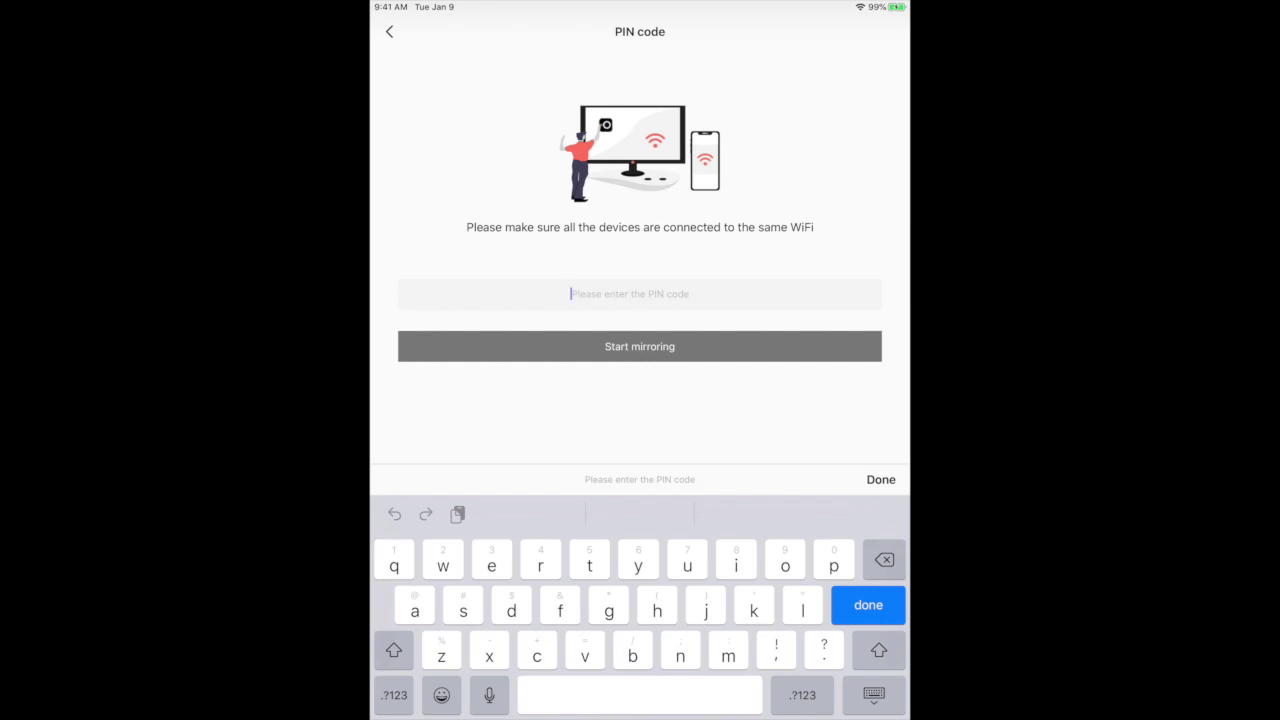
Step: Relaunch LetsView on the iPad and enter the computer's PIN code to connect
key(super+h)
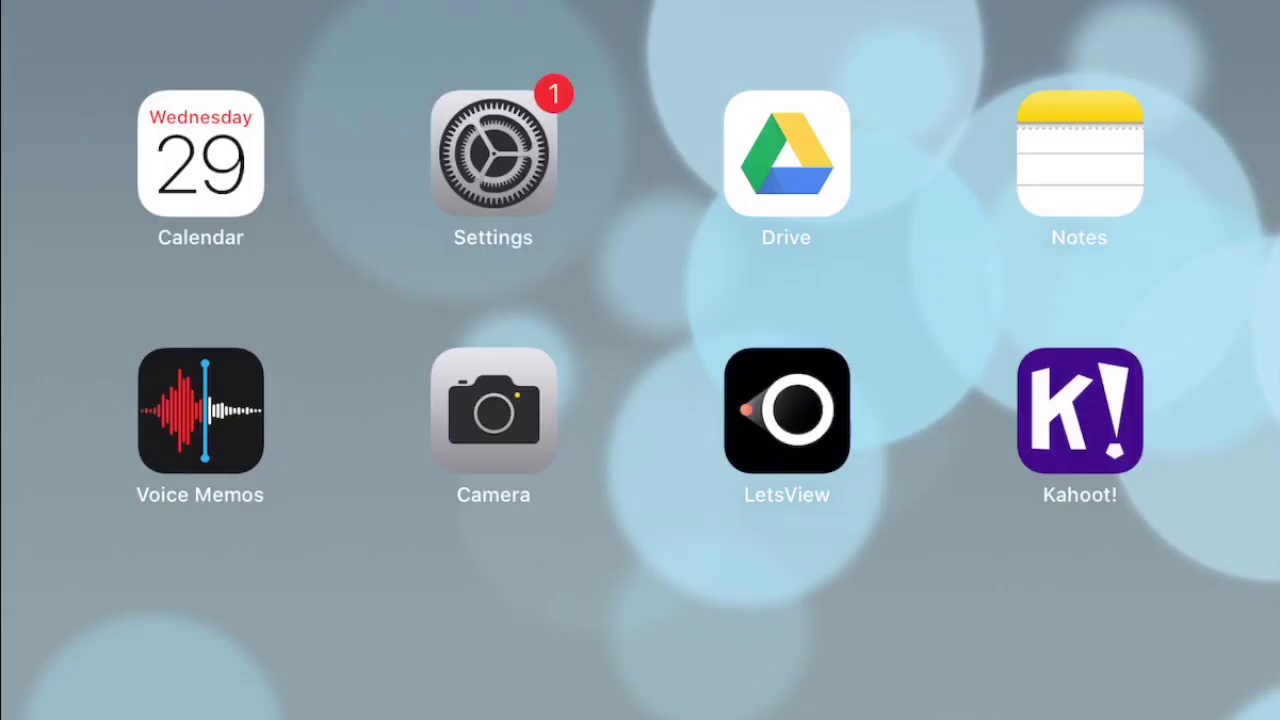
click(701, 197)
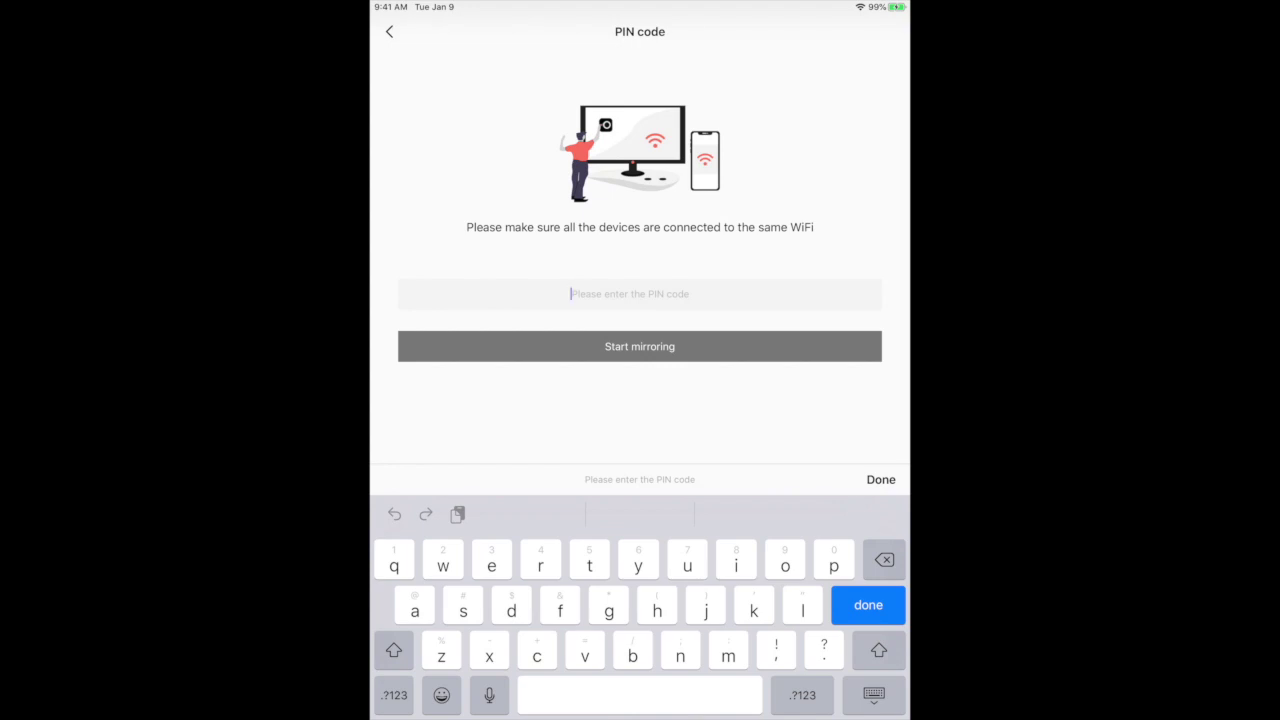
text(0)
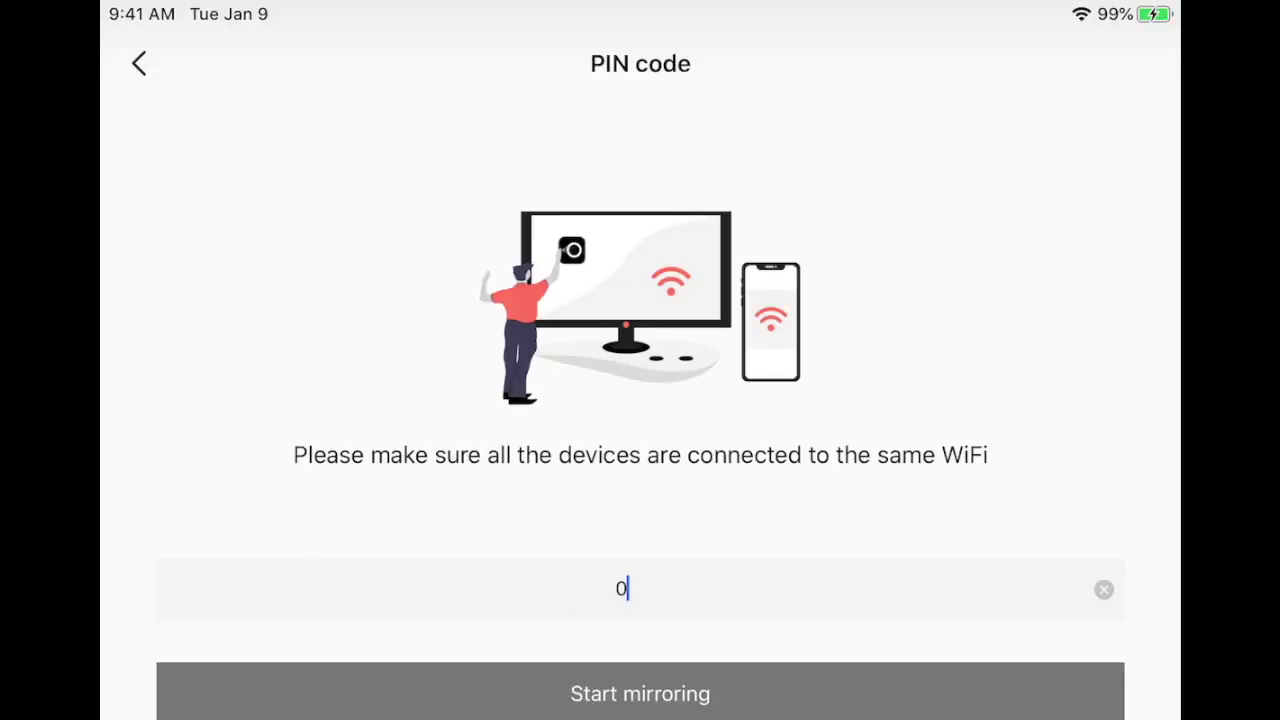
text(10)
text(0)
key(Return)
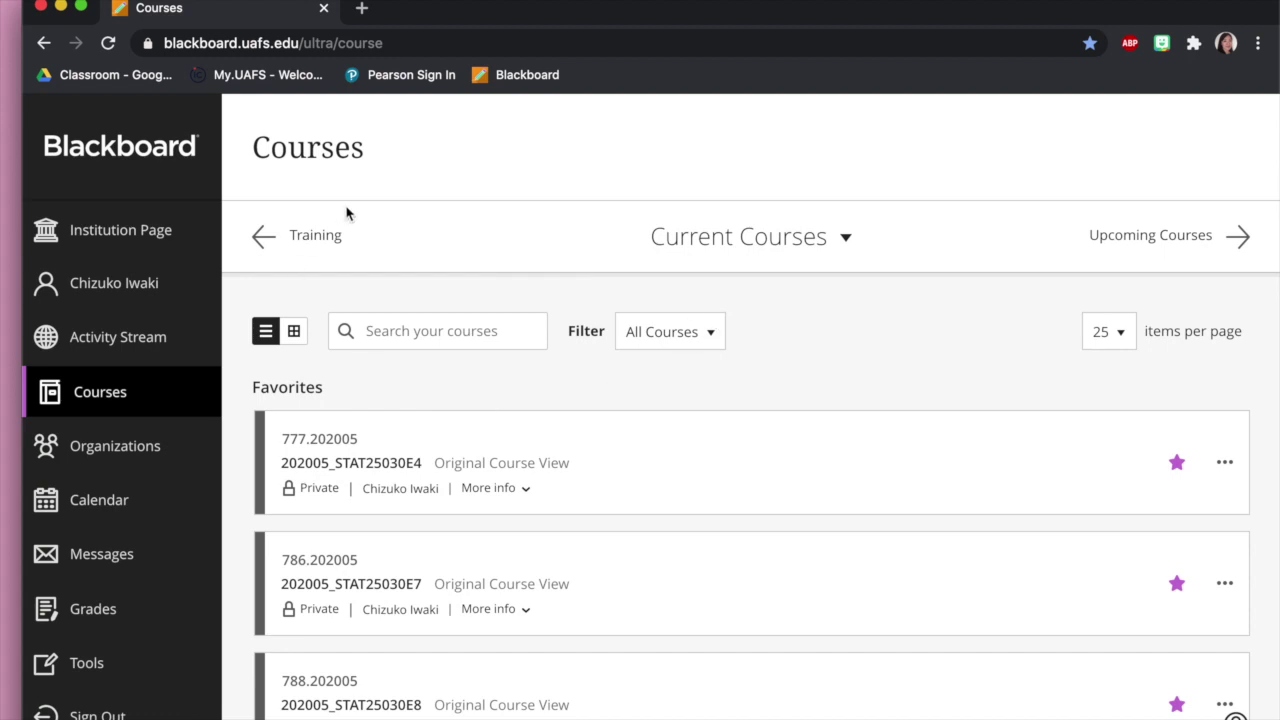
Step: Open the 202005_STAT25030E4 course and start a new Collaborate Ultra session
click(388, 473)
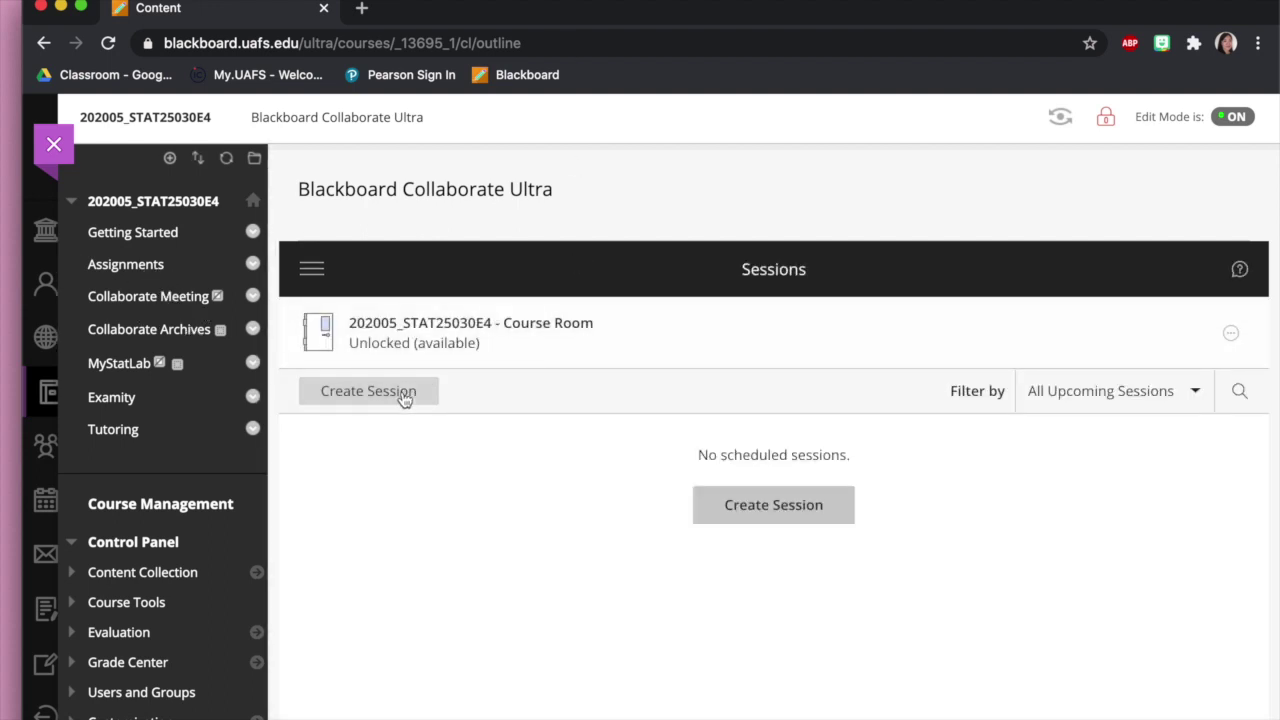
click(404, 396)
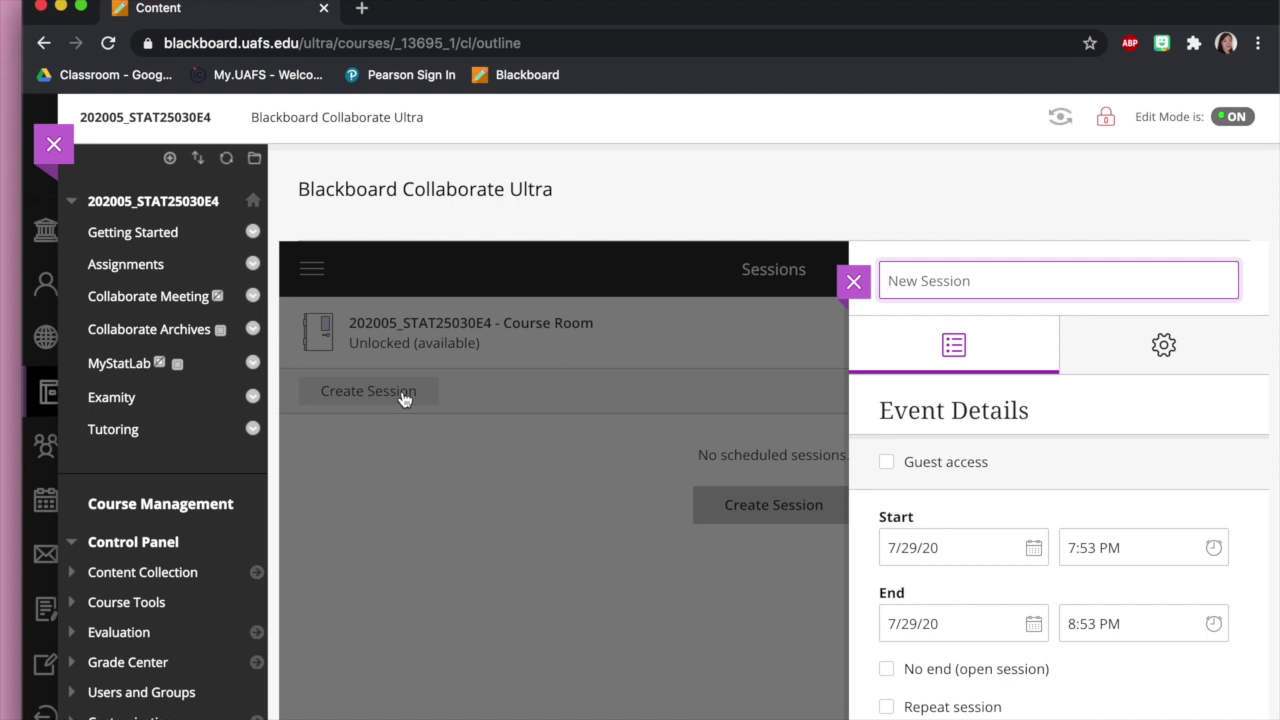
Step: Save a new session named 'Demo', close its details panel, and open the Demo session
text(Demo)
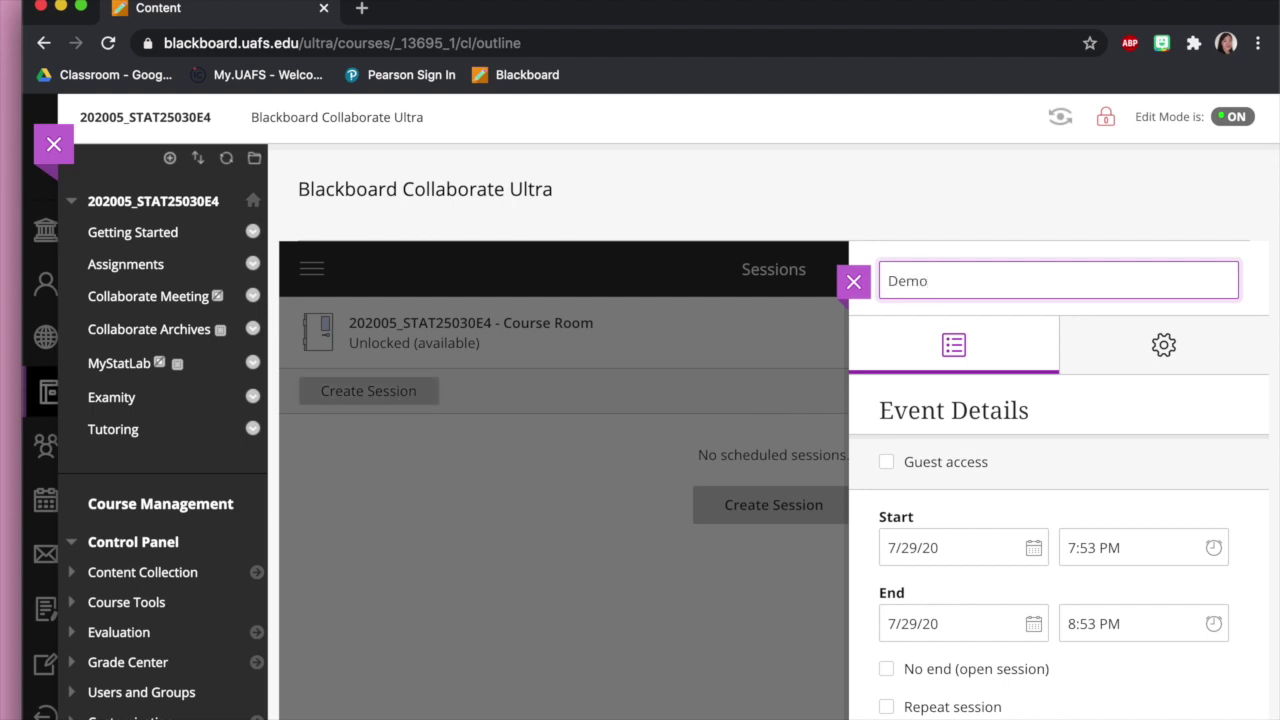
key(Return)
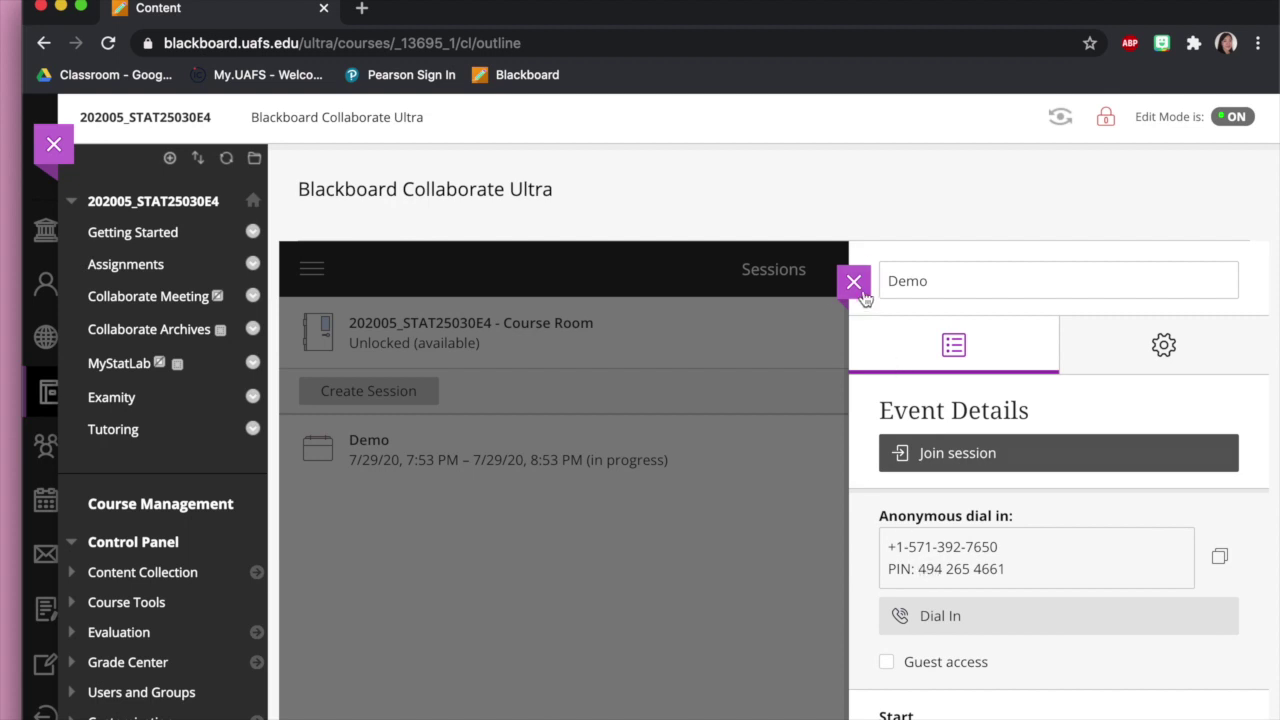
click(856, 285)
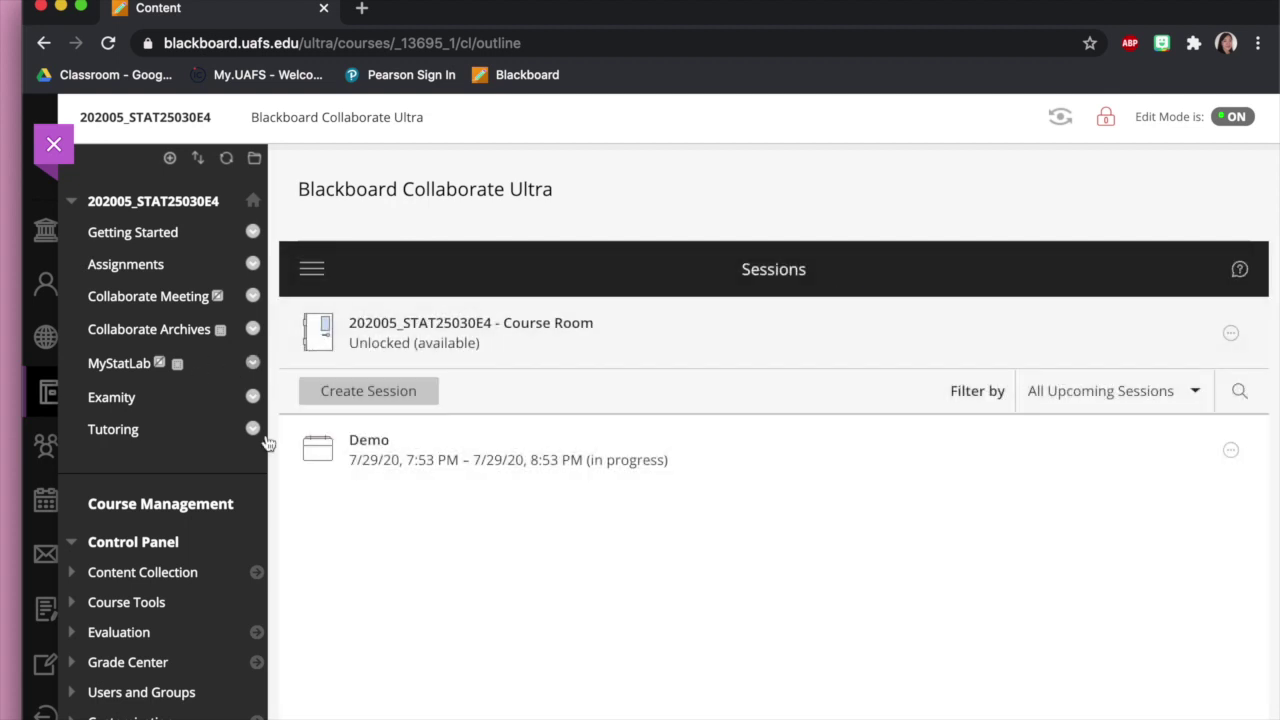
click(400, 466)
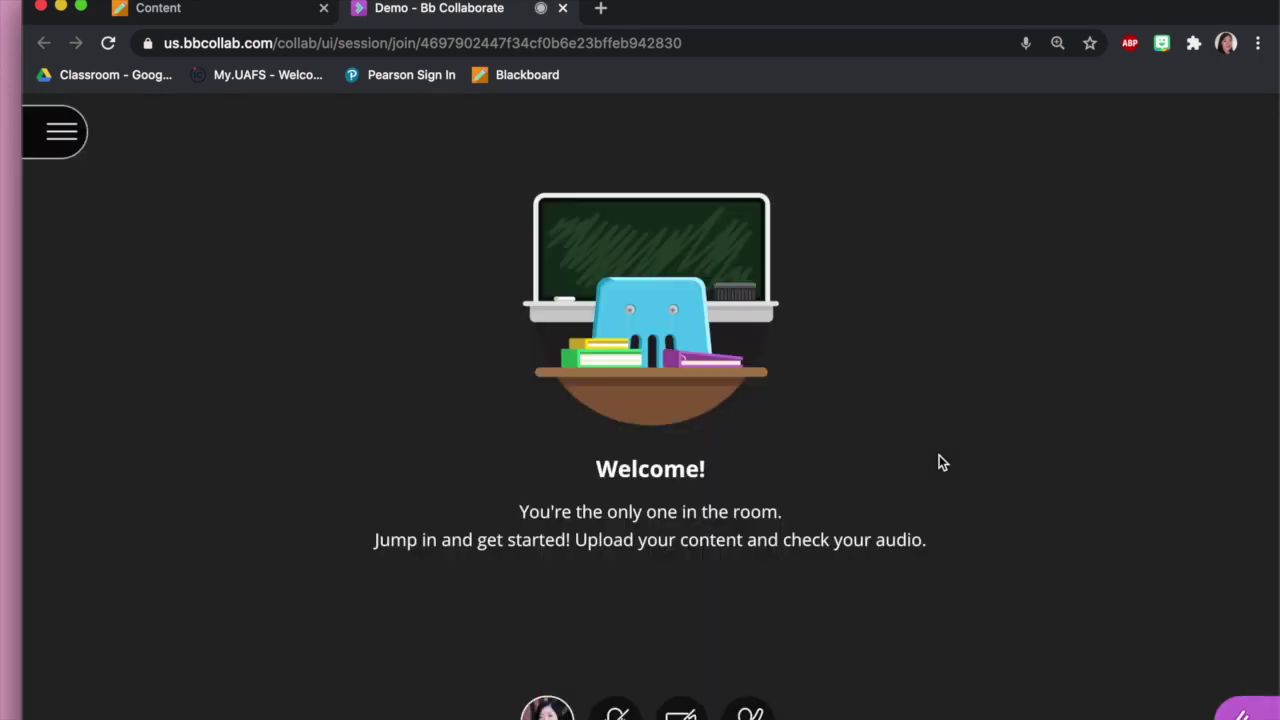
Step: Start recording, turn on the microphone, and open the Everyone chat
click(61, 131)
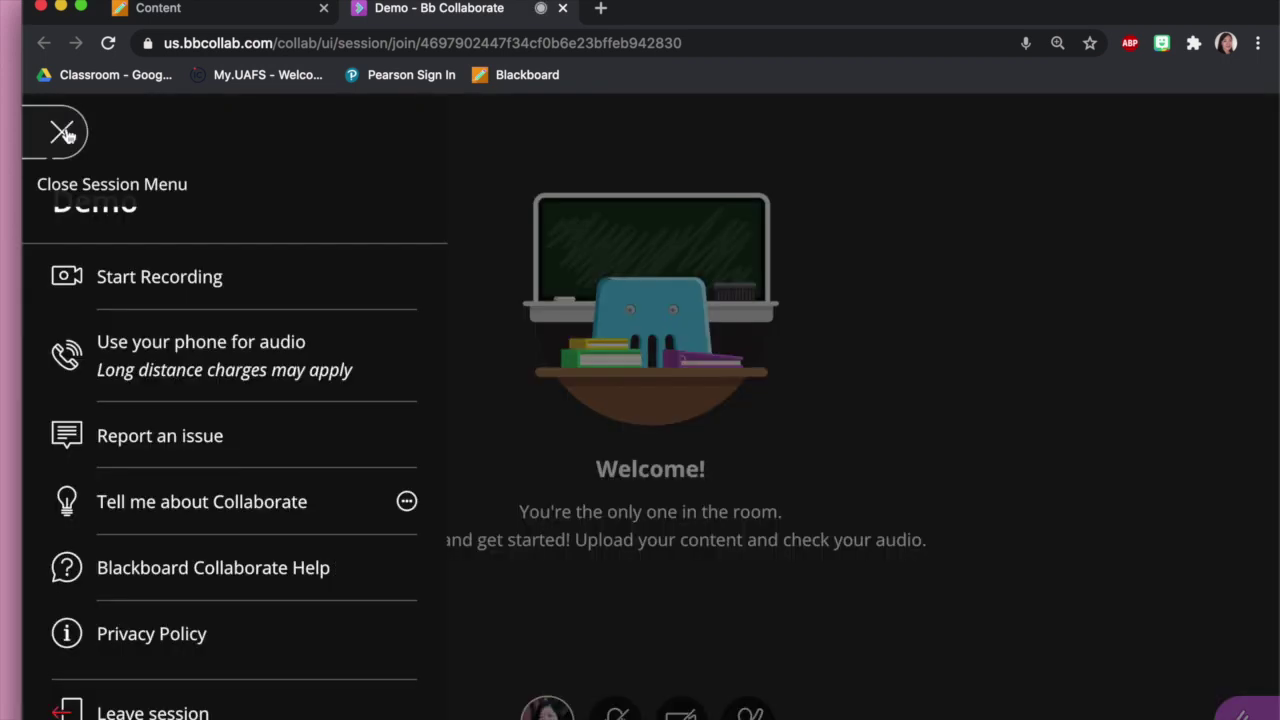
click(155, 274)
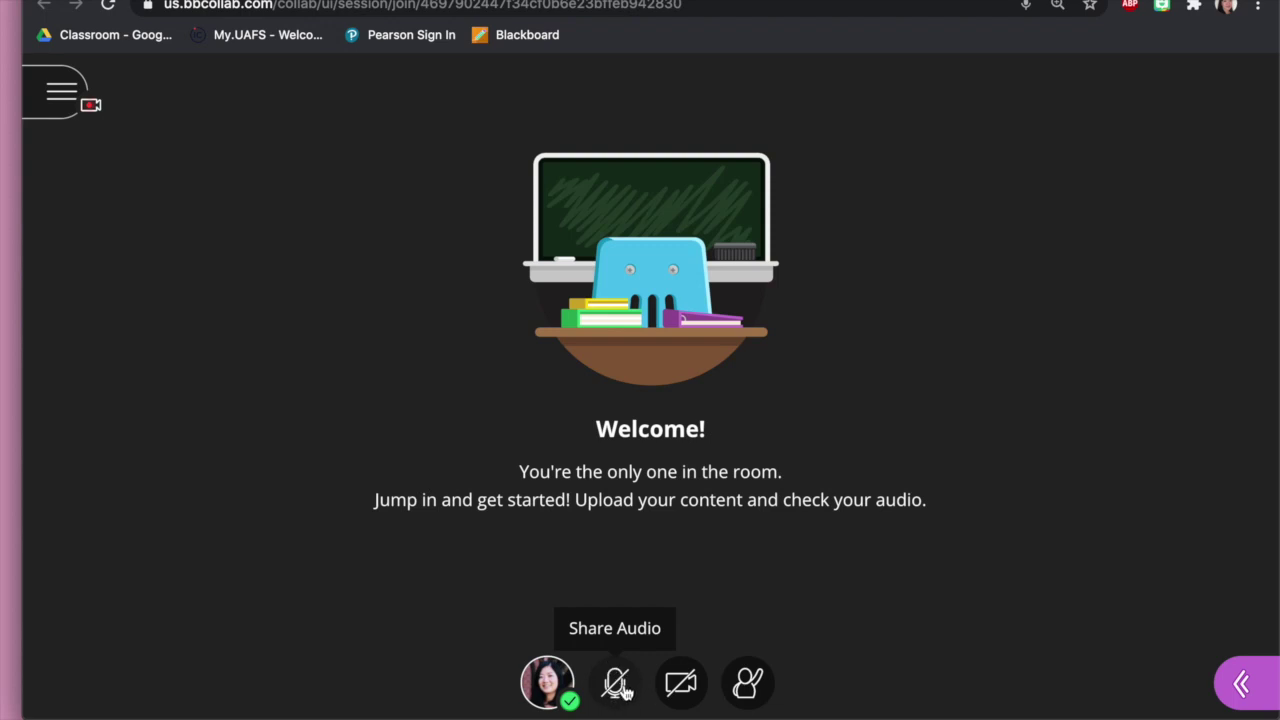
click(628, 684)
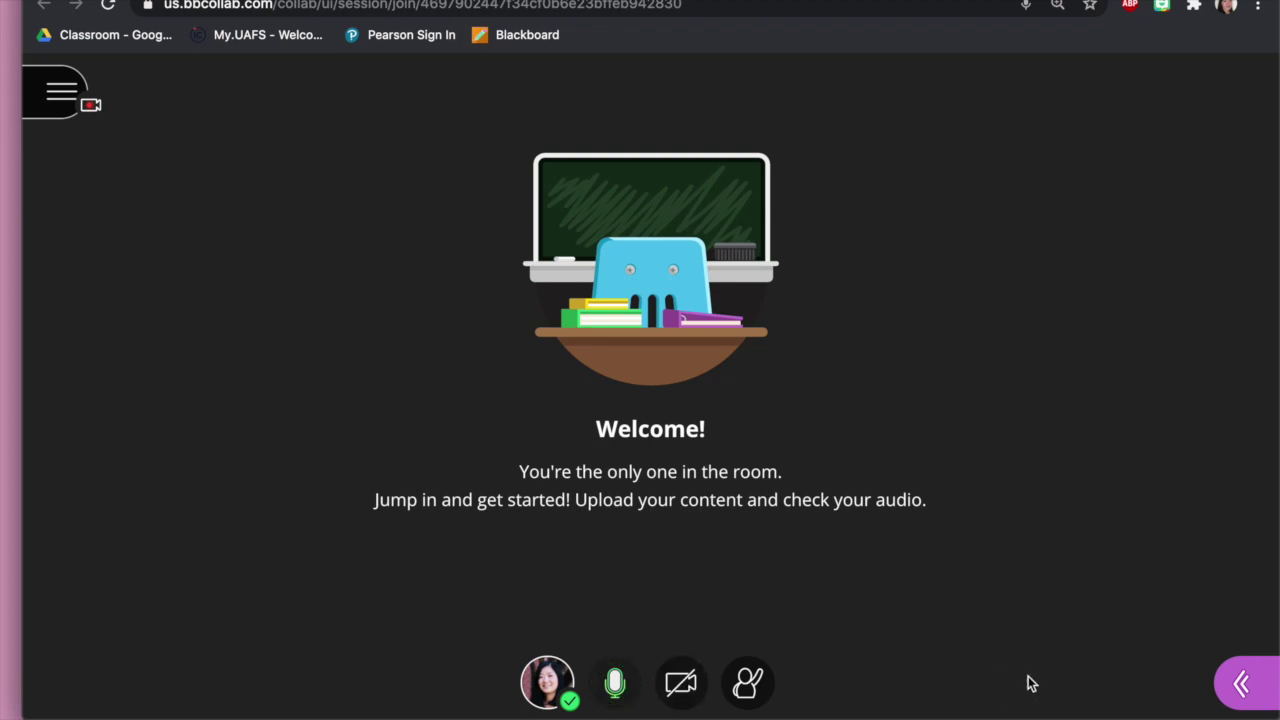
click(1246, 683)
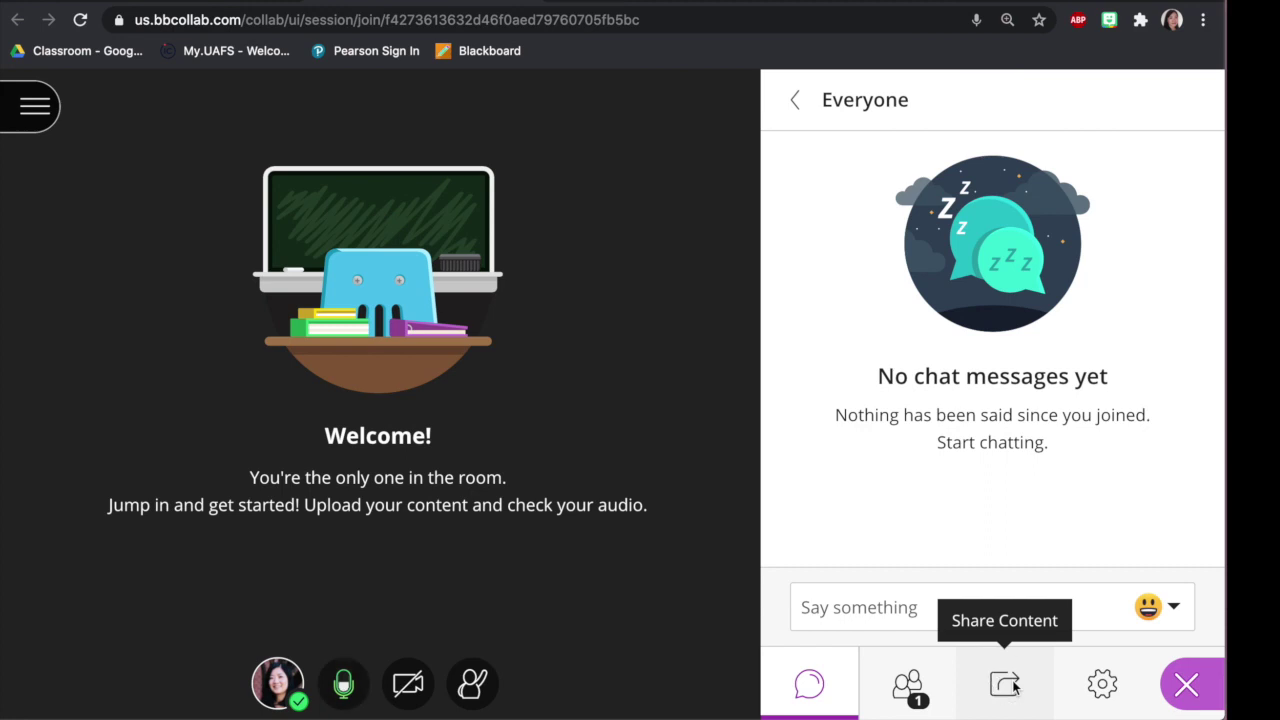
Step: Share a blank whiteboard from the Share Content panel, then stop sharing it
click(1005, 684)
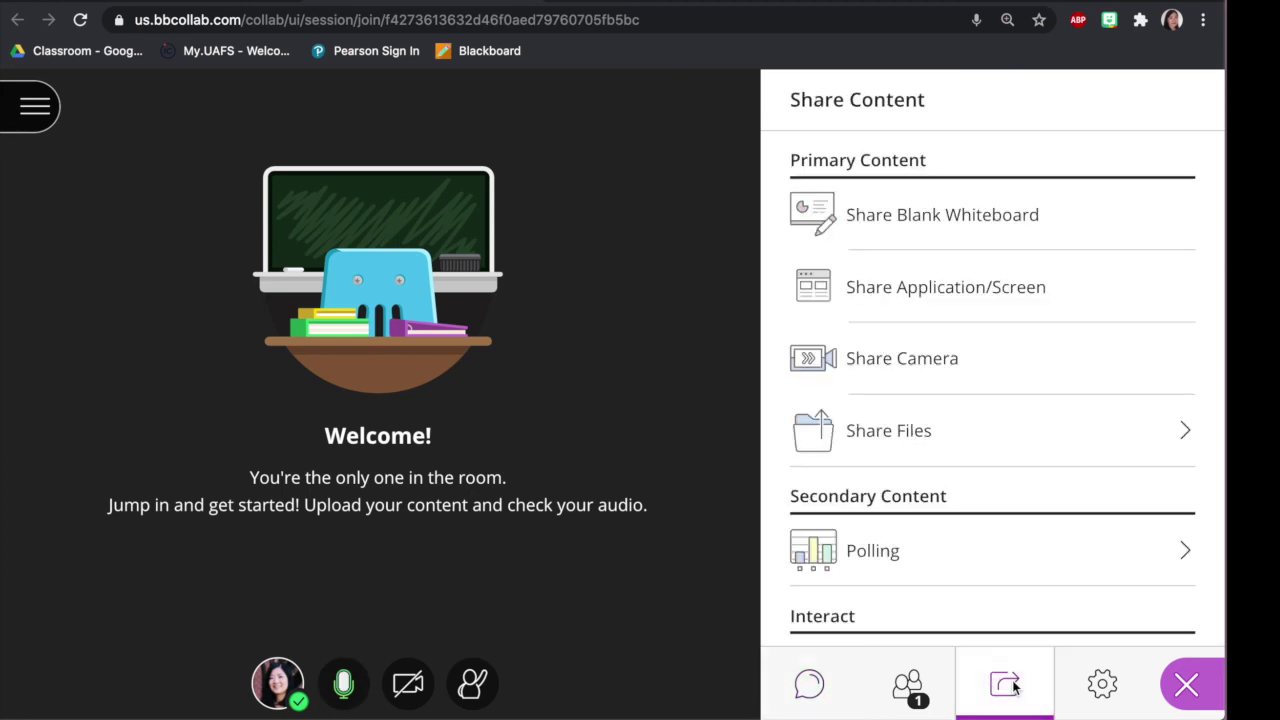
click(983, 215)
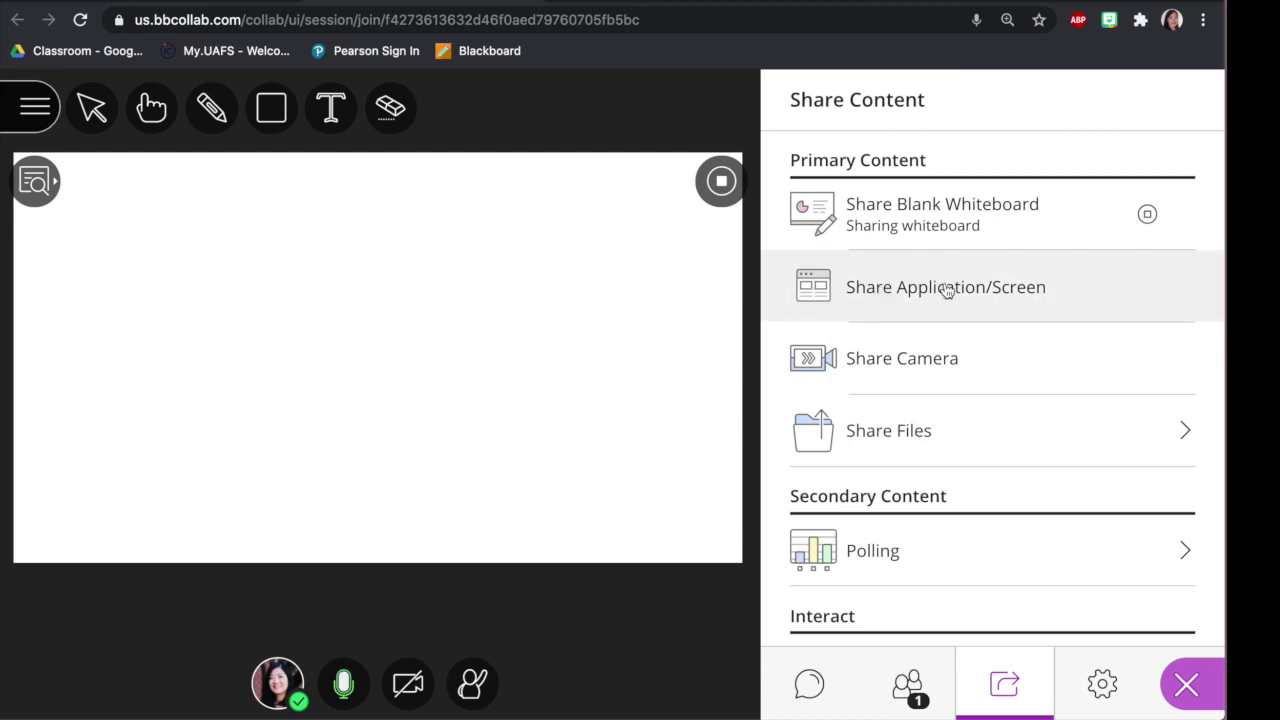
click(720, 182)
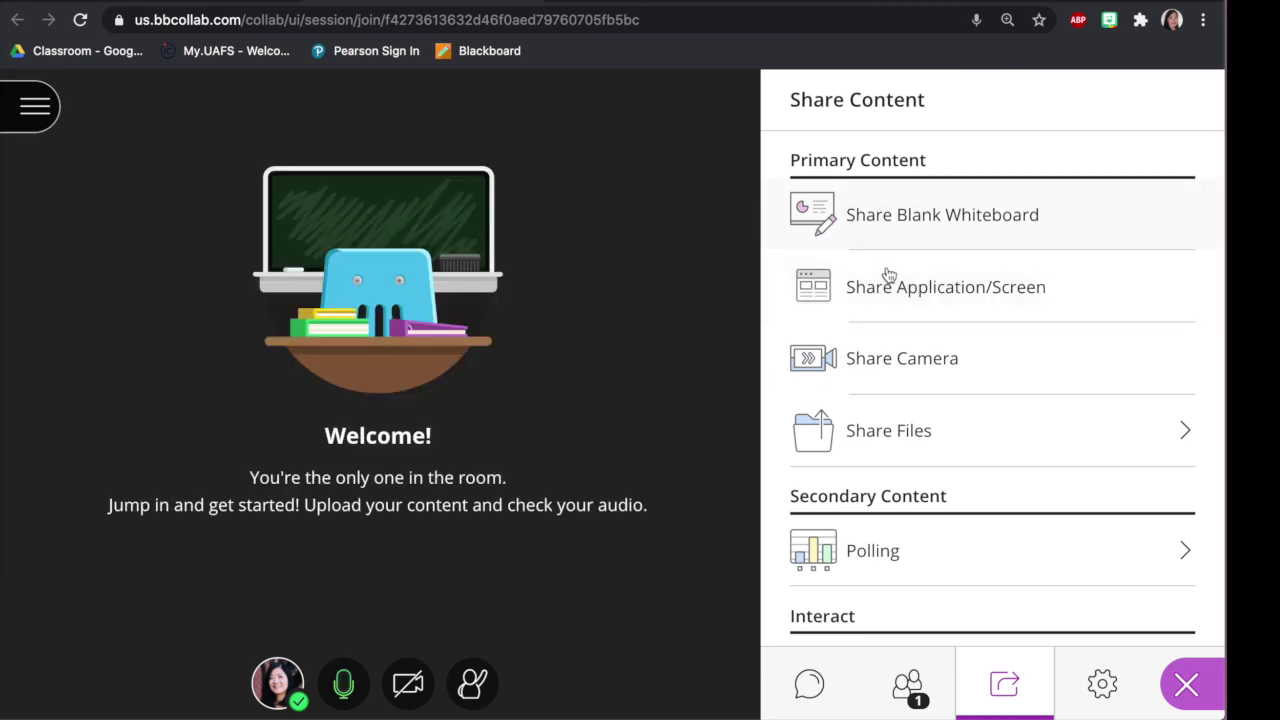
Step: Share the LetsView Mirror application window showing the iPad whiteboard
click(898, 288)
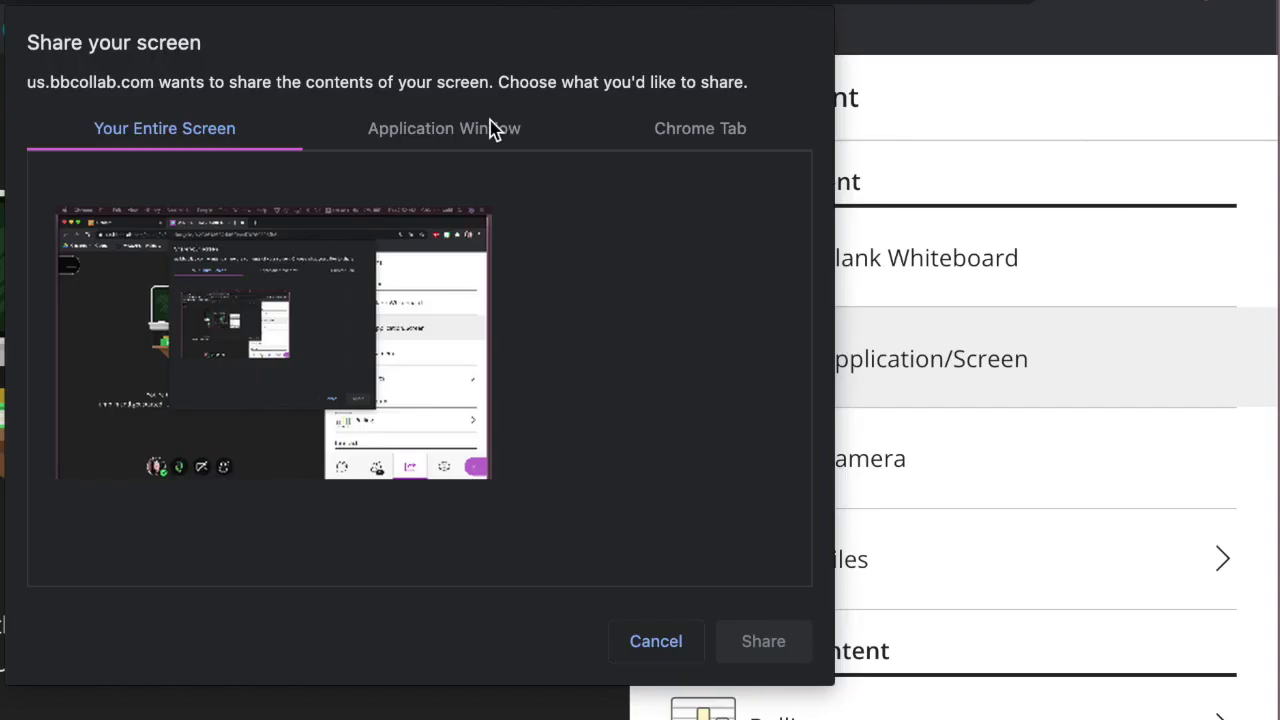
click(453, 135)
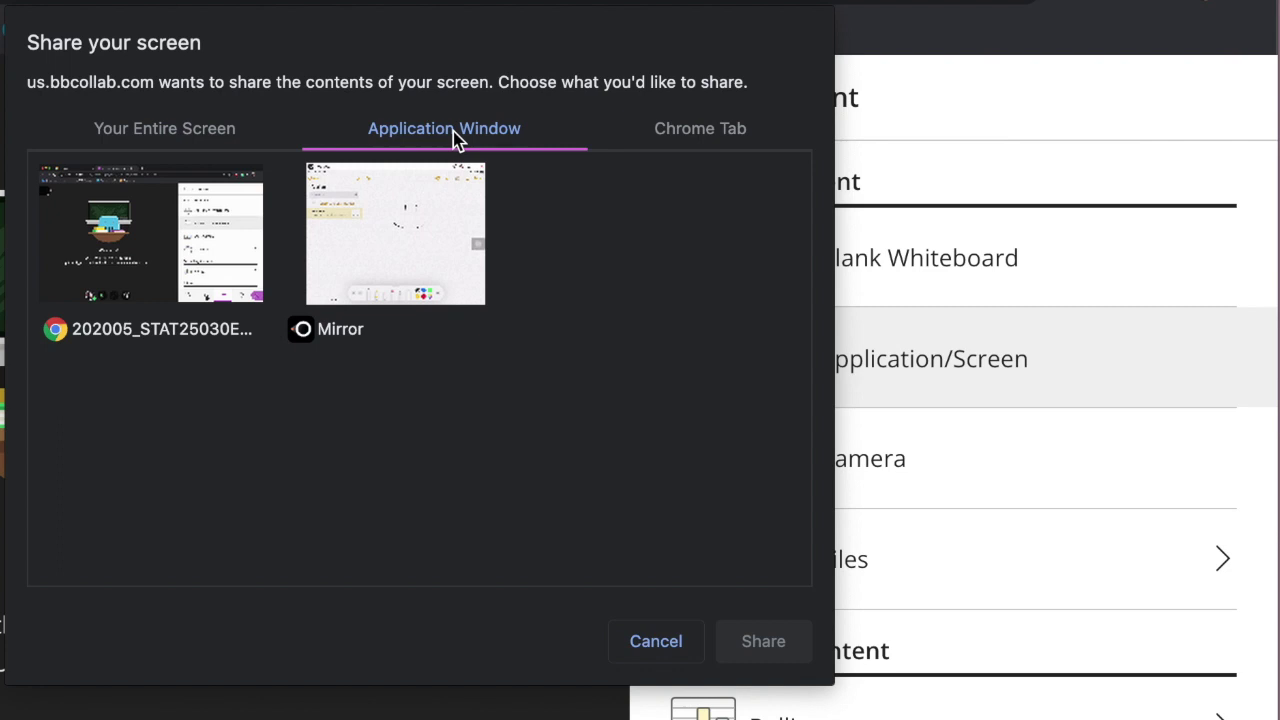
click(426, 203)
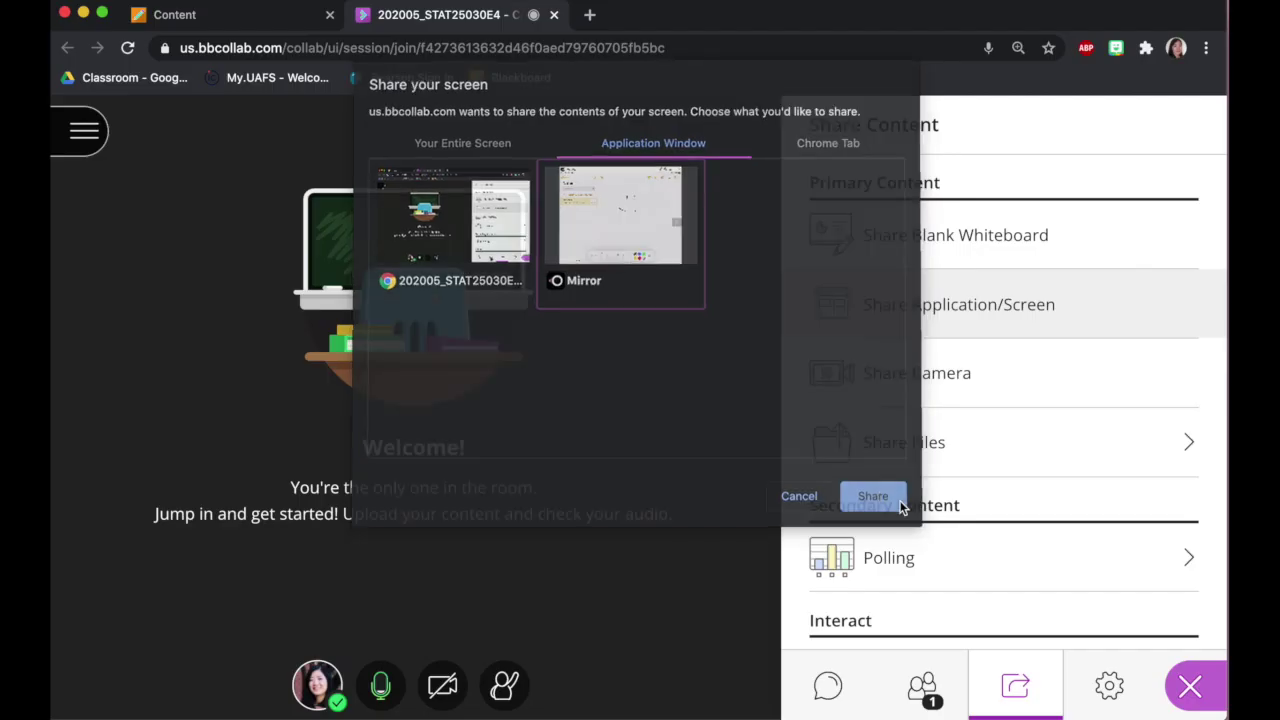
click(1214, 719)
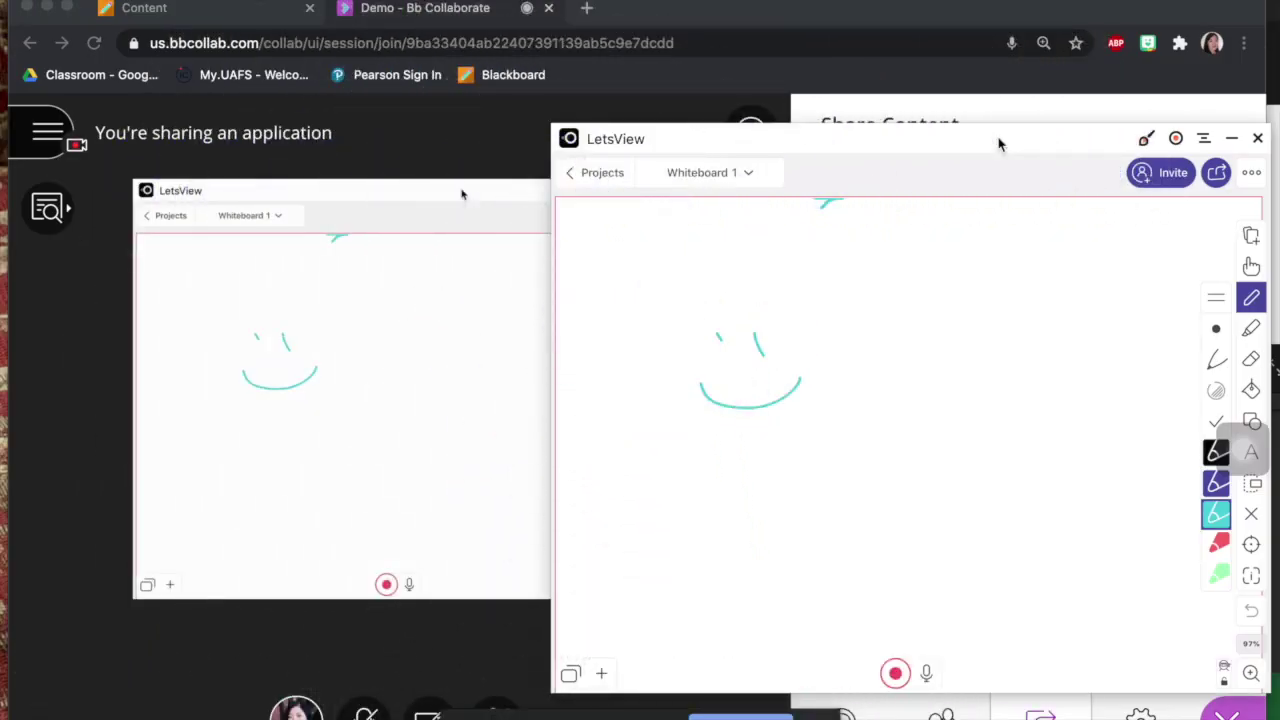
Step: Stop the recording from the session menu and close the Demo - Bb Collaborate tab
click(40, 138)
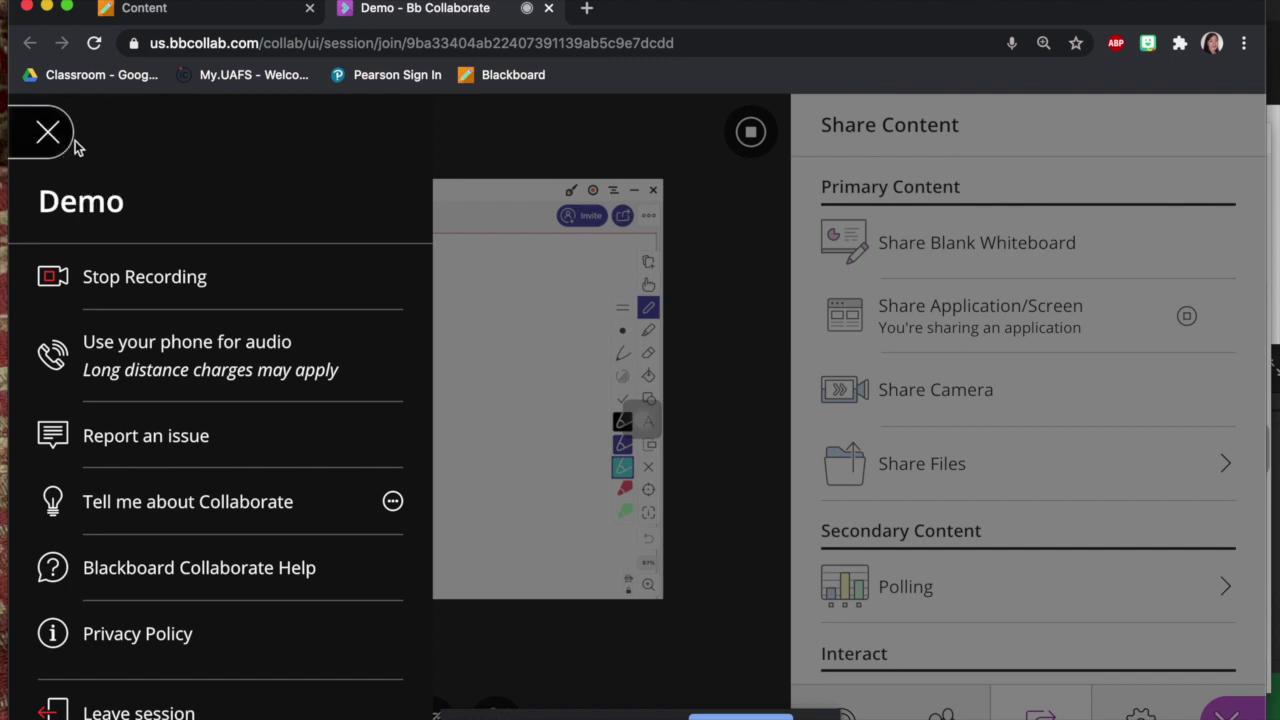
click(140, 277)
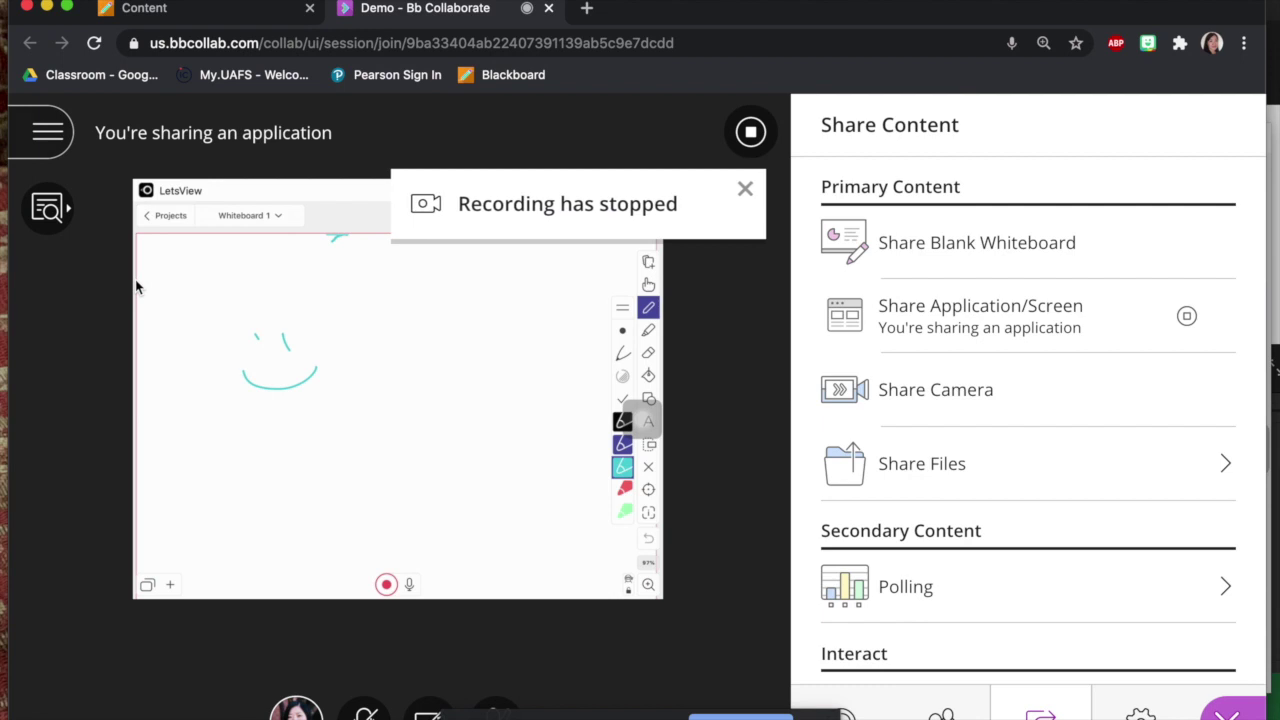
click(549, 8)
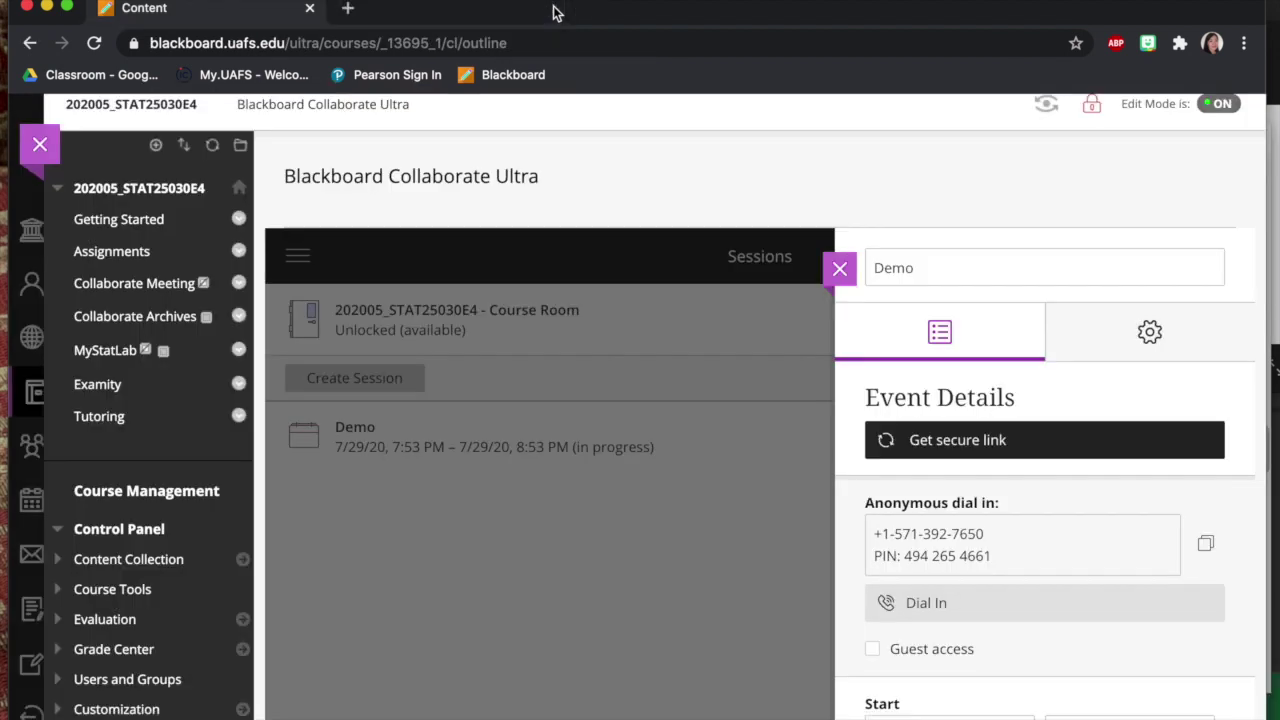
Step: Go to the Collaborate Recordings list and open the options for Demo / recording_1
click(344, 259)
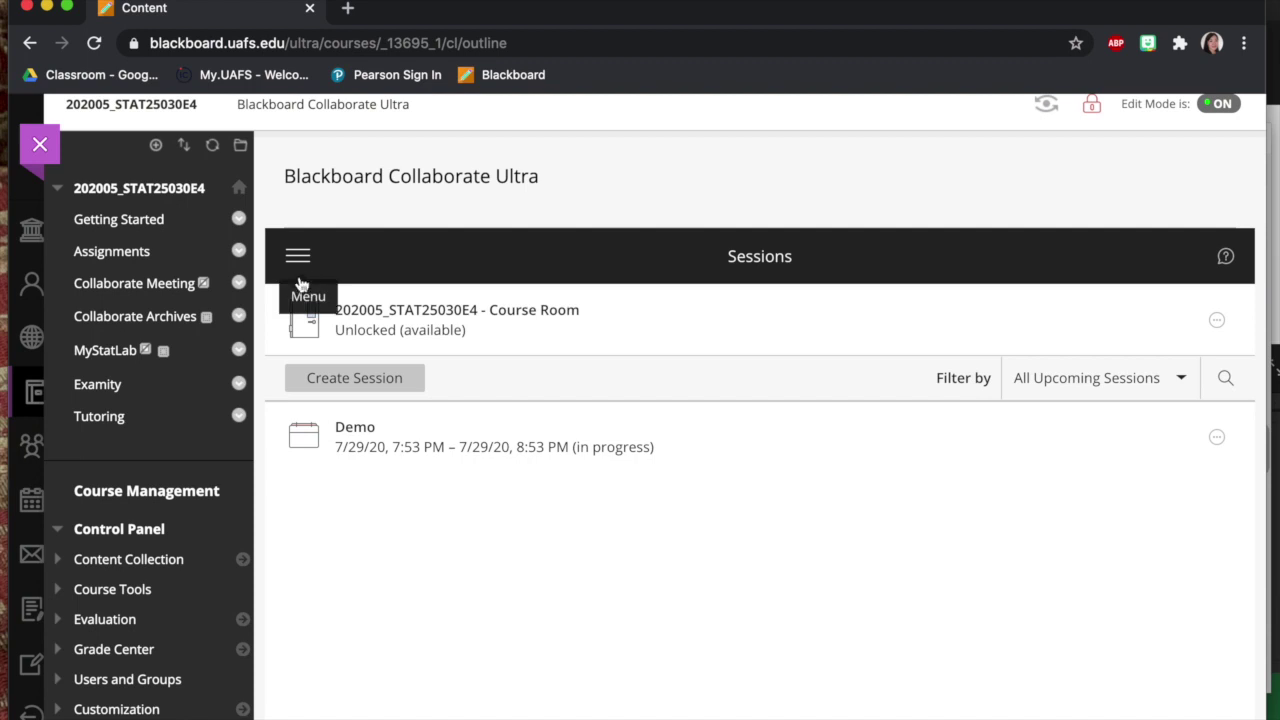
scroll(301, 250, down, 2)
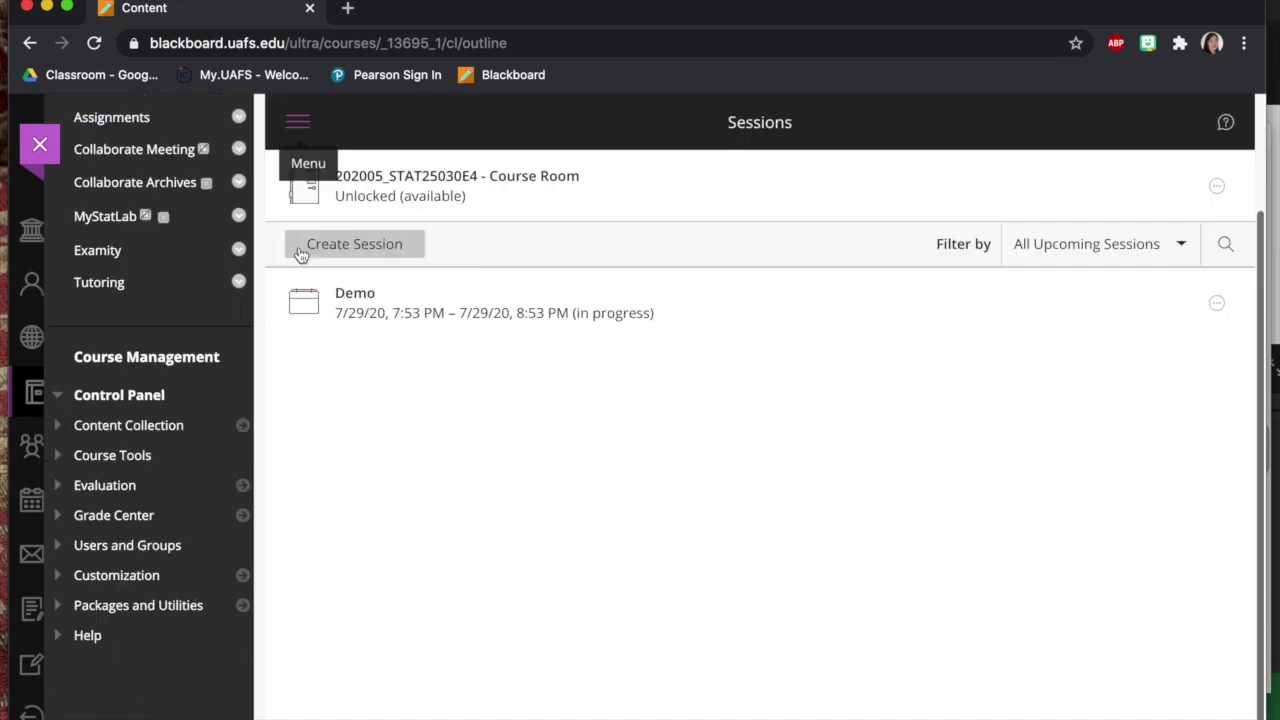
click(301, 253)
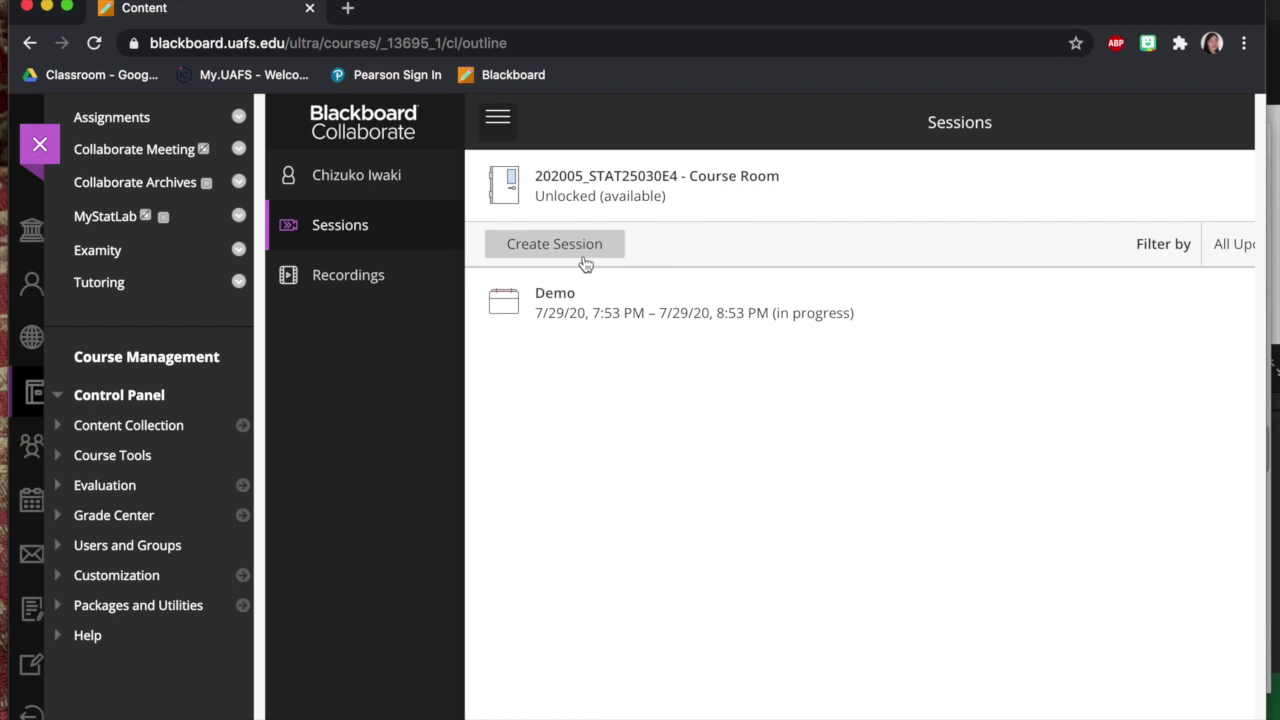
click(391, 288)
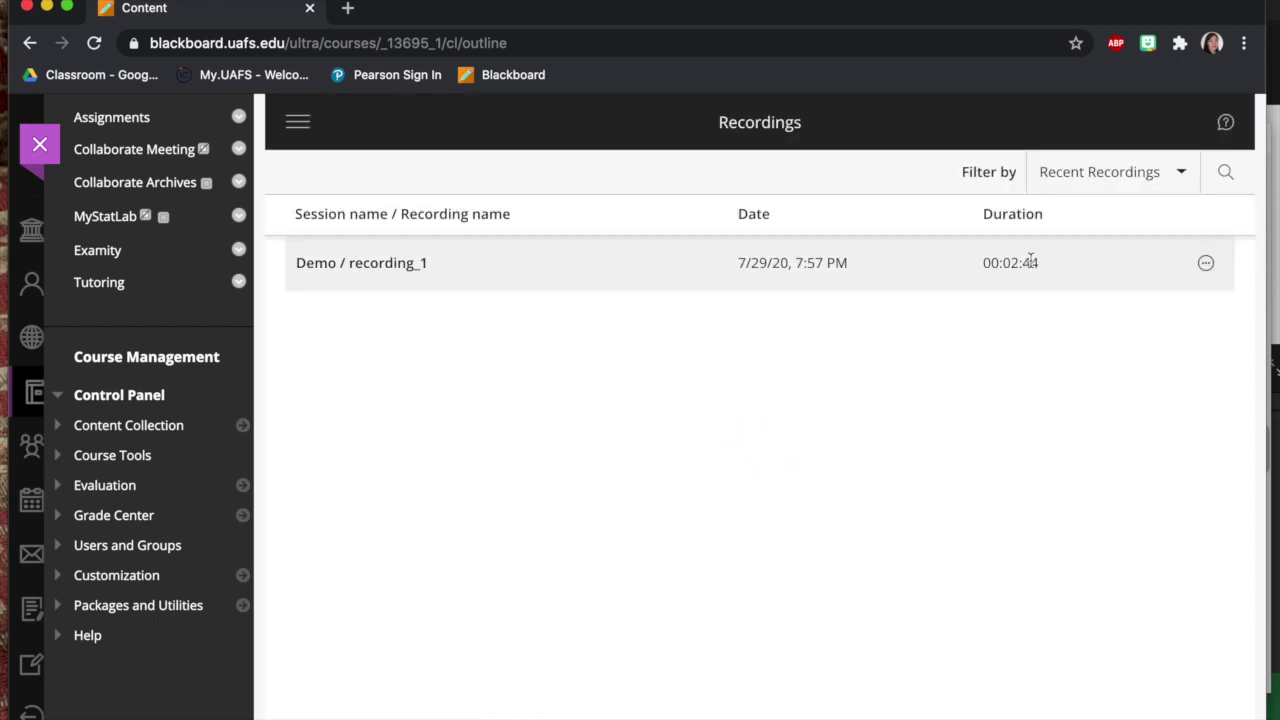
click(1206, 264)
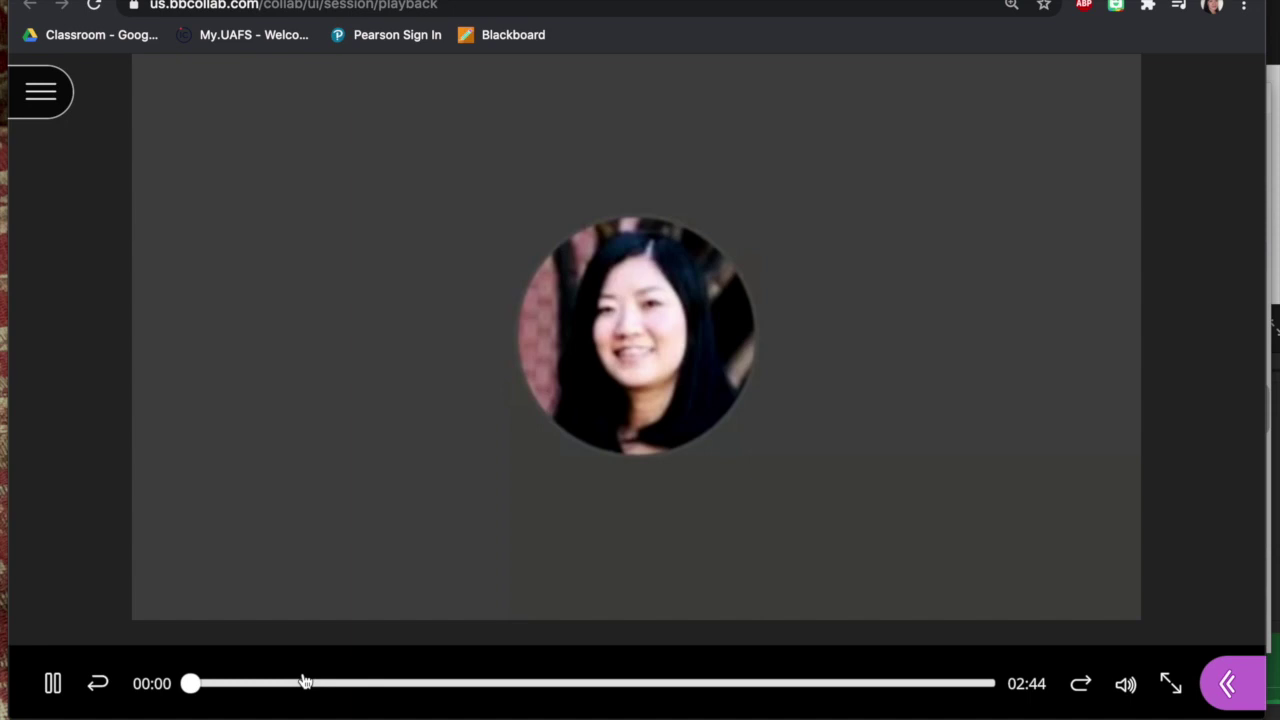
Step: Seek the recording forward to about 01:27 and pause on the shared Notes screen
click(305, 685)
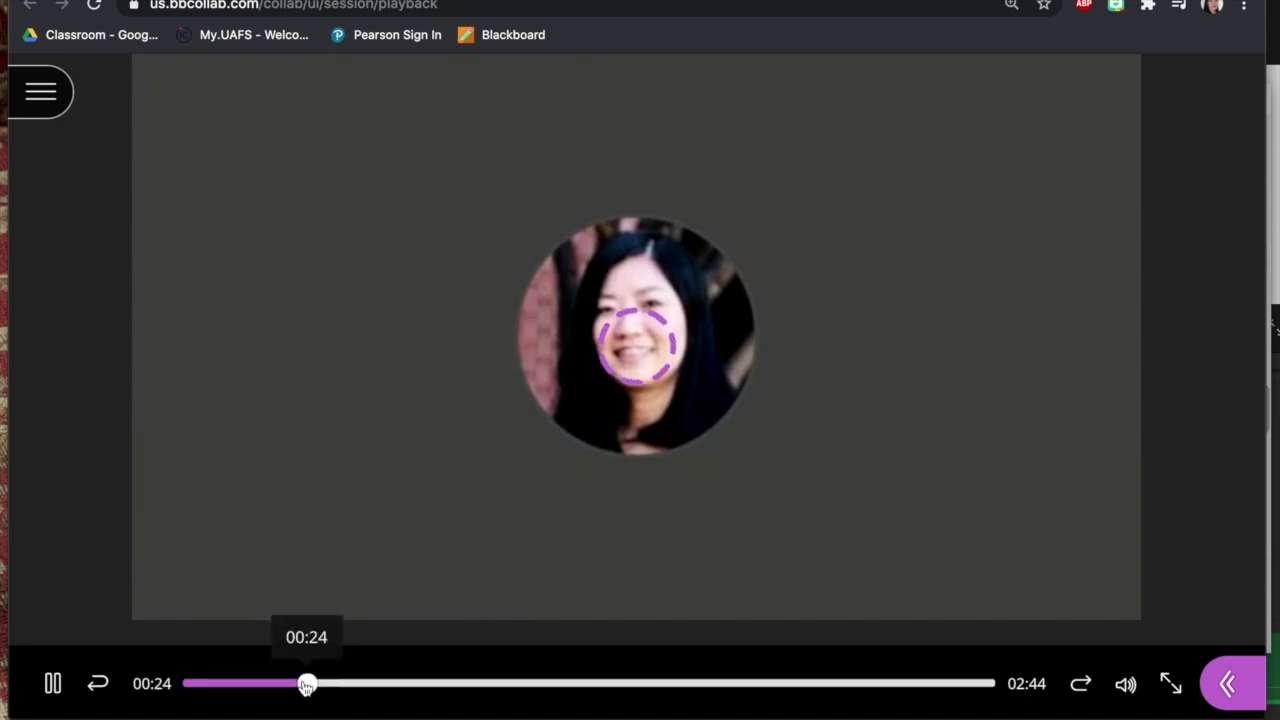
click(394, 686)
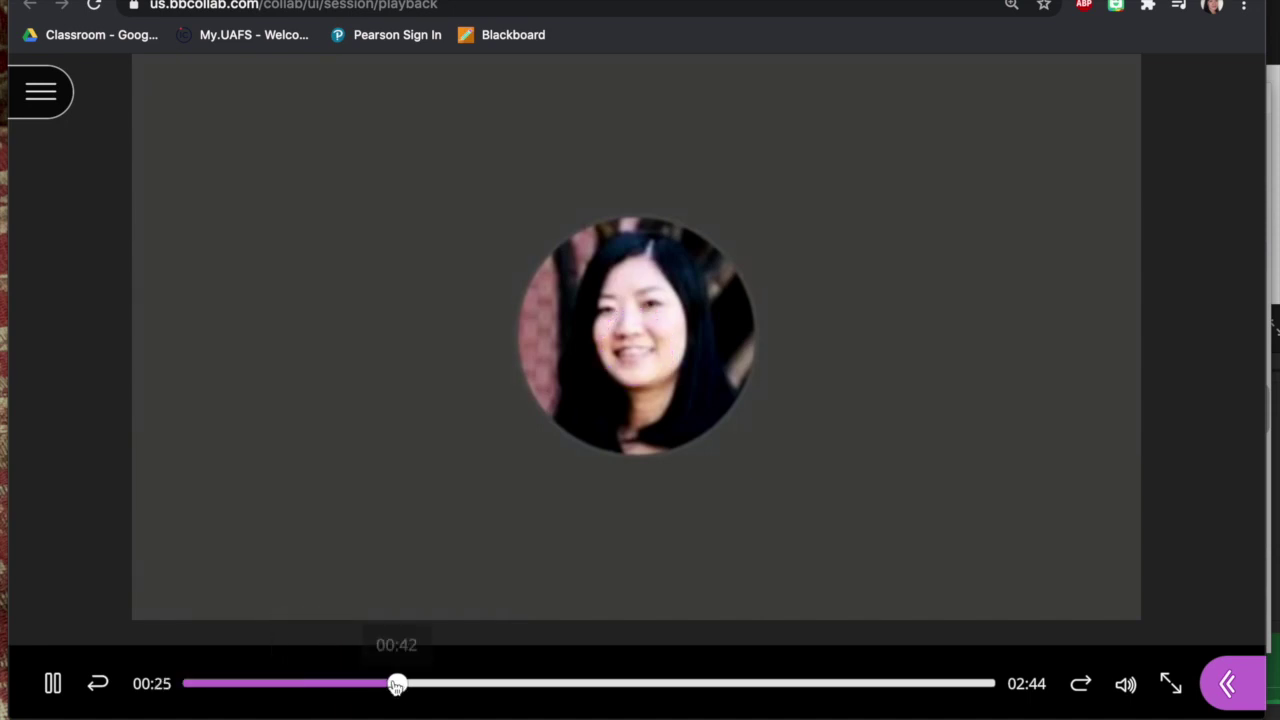
click(505, 685)
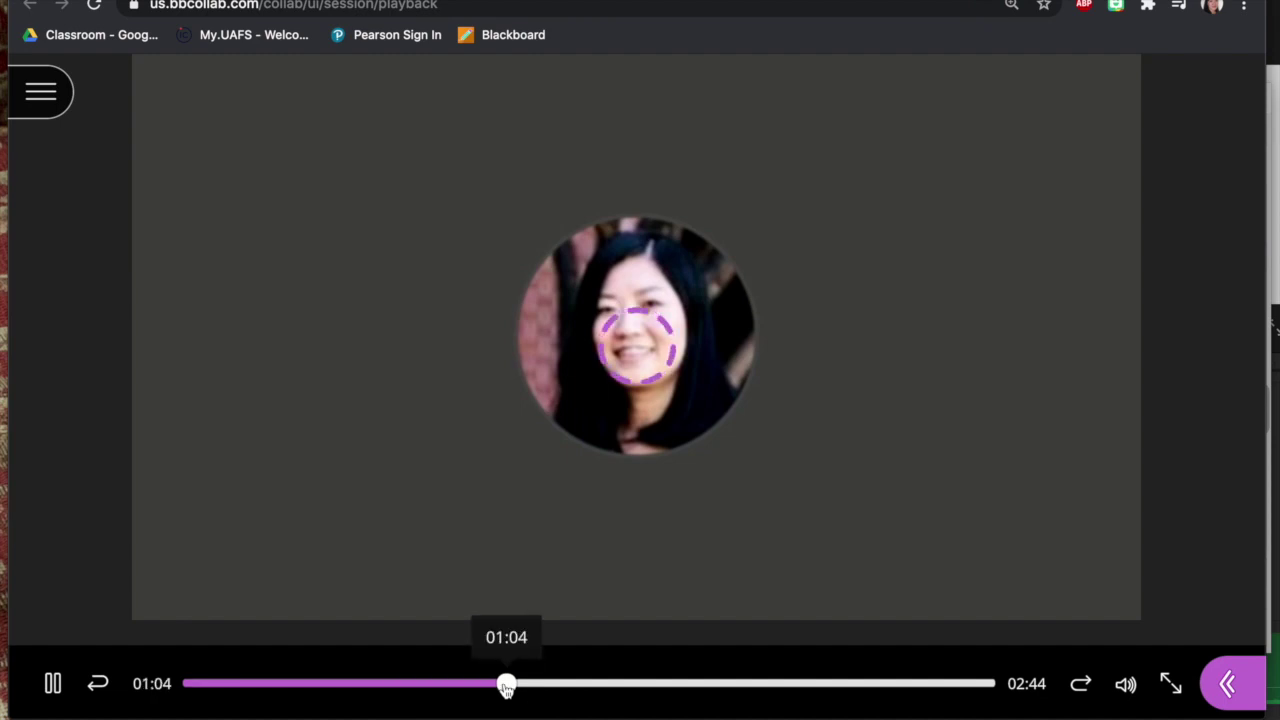
click(611, 686)
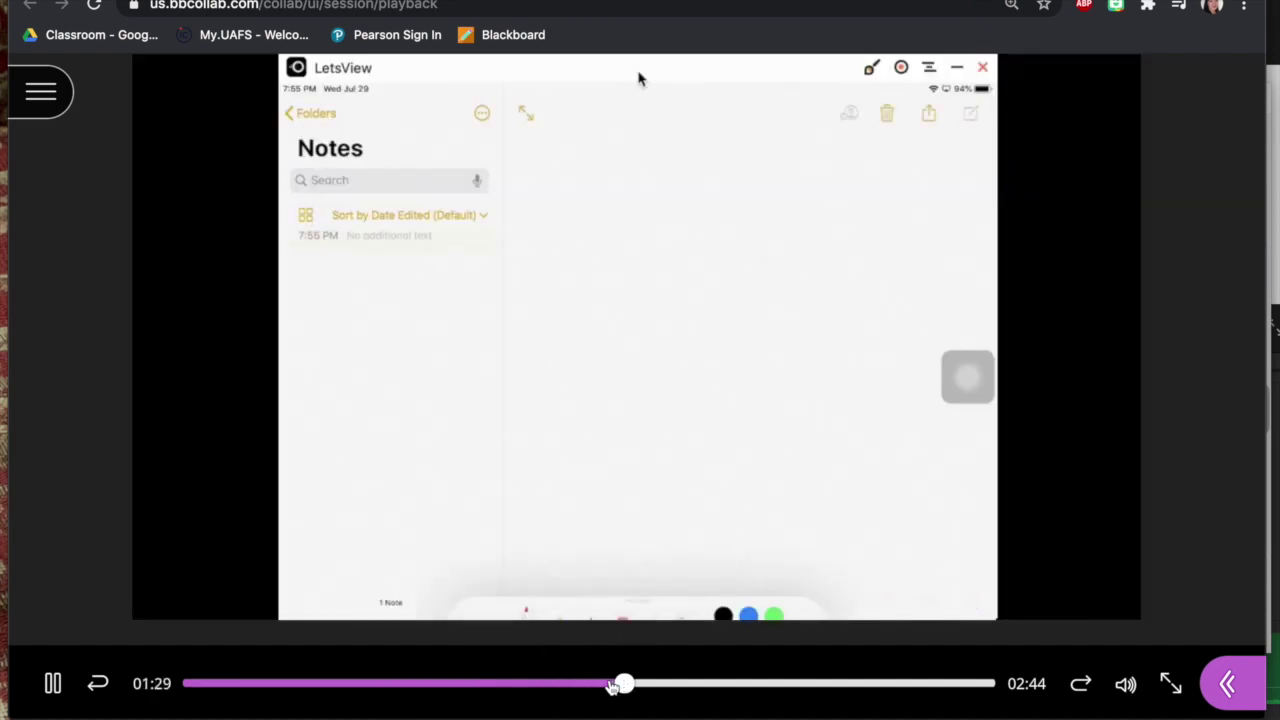
key(space)
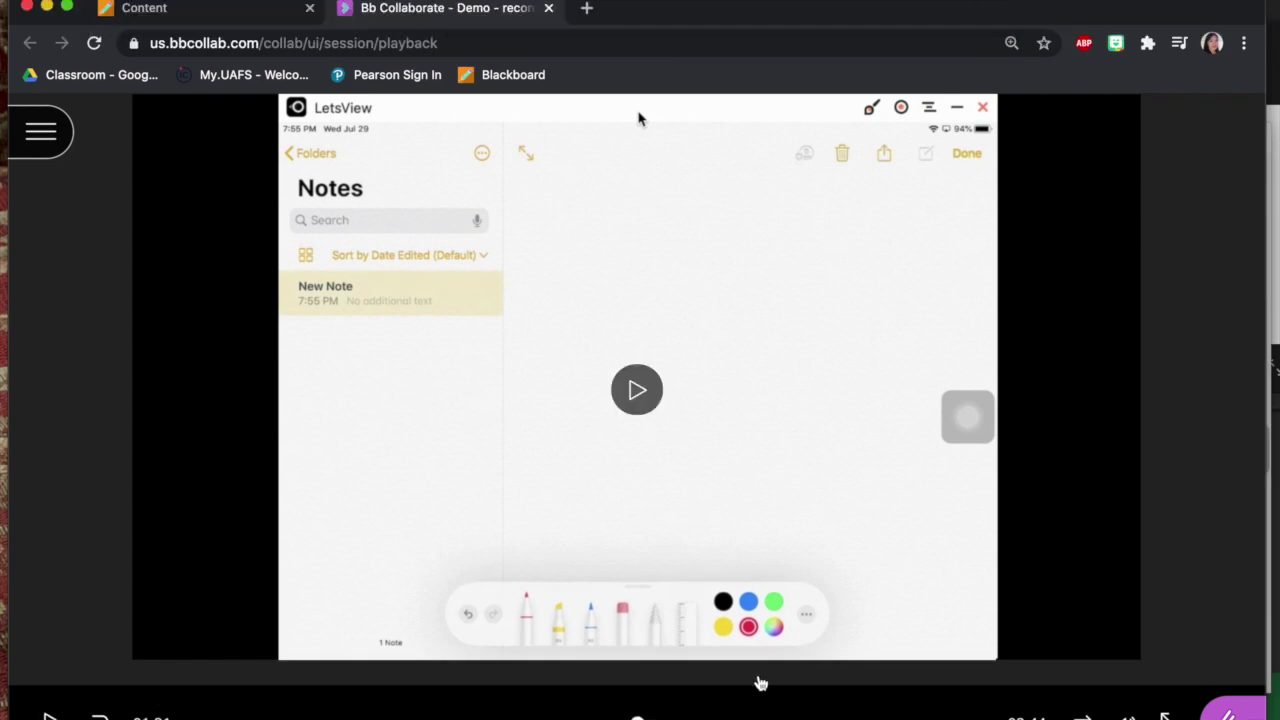